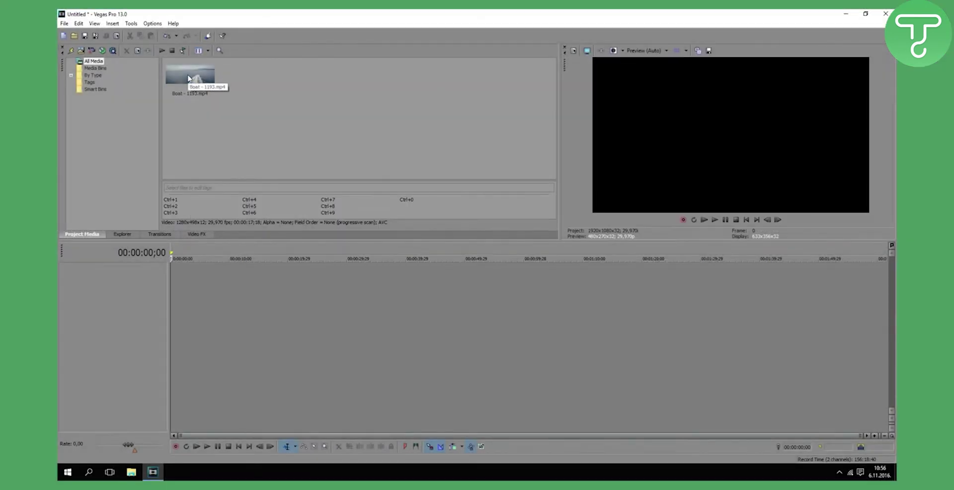
Add the Boat clip to the timeline; unlock aspect ratio, disable resample, reduce interlace flicker
{"action": "left_click_drag", "start_coordinate": [191, 83], "coordinate": [172, 298]}
{"action": "left_click_drag", "start_coordinate": [558, 152], "coordinate": [456, 152]}
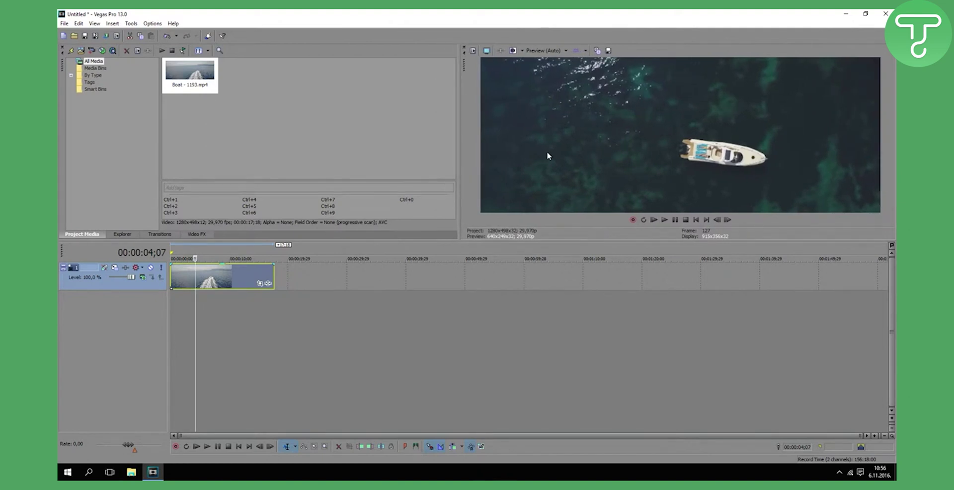
{"action": "right_click", "coordinate": [234, 279]}
{"action": "left_click", "coordinate": [269, 456]}
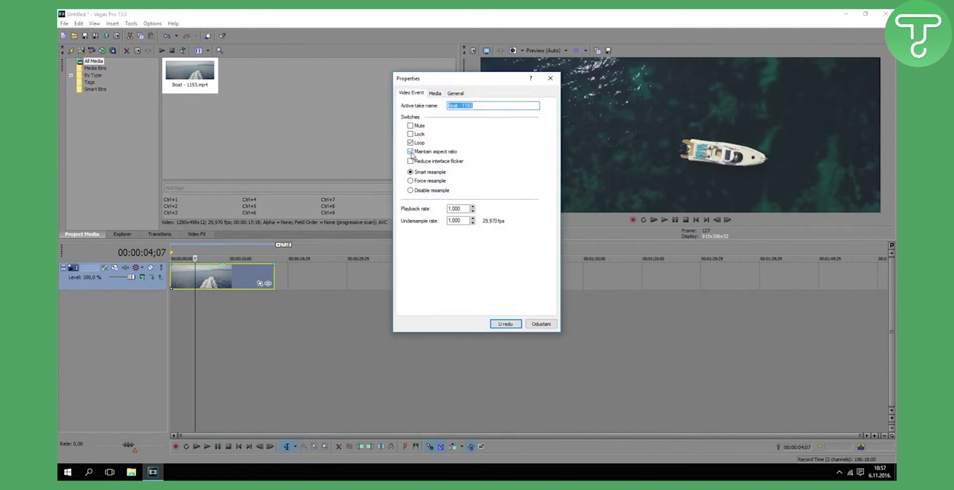
{"action": "left_click", "coordinate": [411, 152]}
{"action": "left_click", "coordinate": [417, 191]}
{"action": "left_click", "coordinate": [411, 161]}
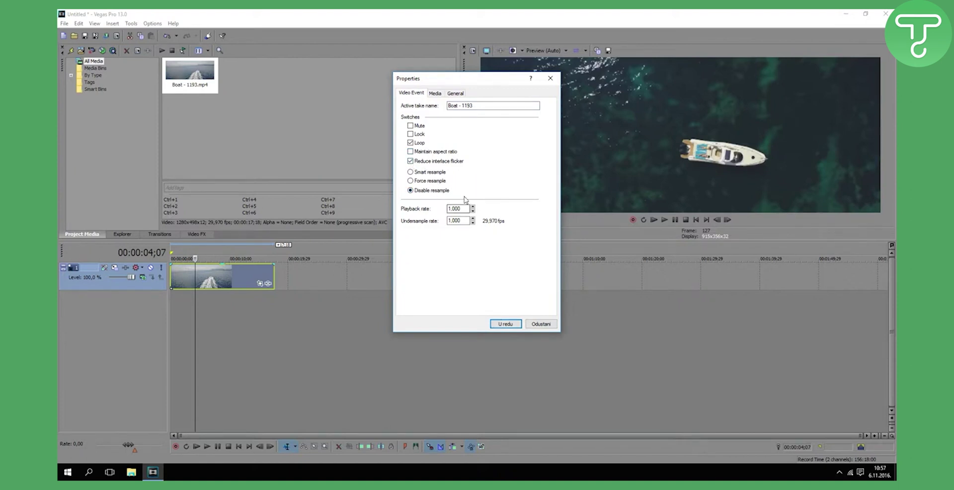
{"action": "left_click", "coordinate": [506, 323]}
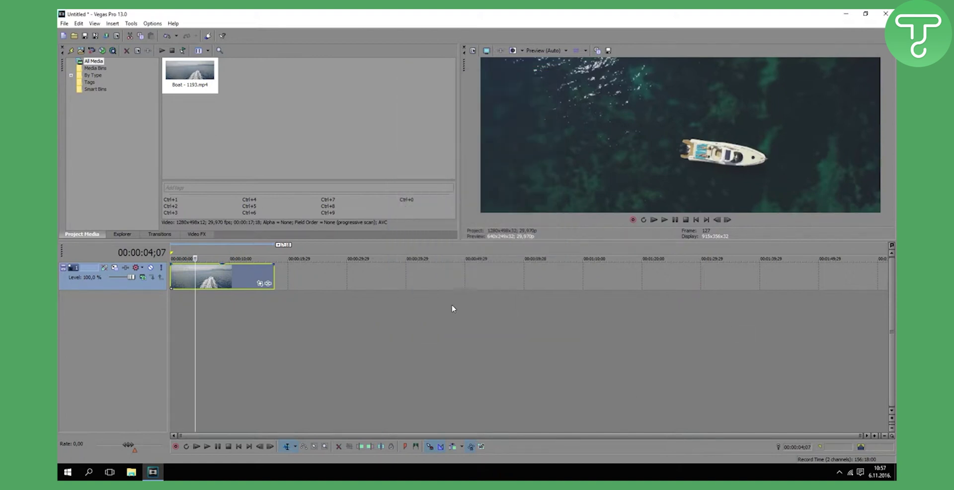
Play the clip from the start, then pause and return to the beginning
{"action": "left_click", "coordinate": [173, 254]}
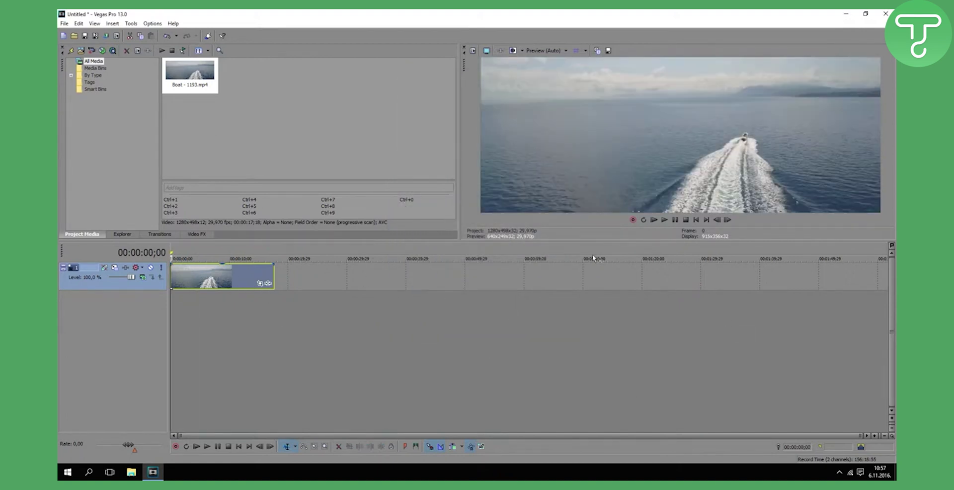
{"action": "left_click", "coordinate": [665, 220]}
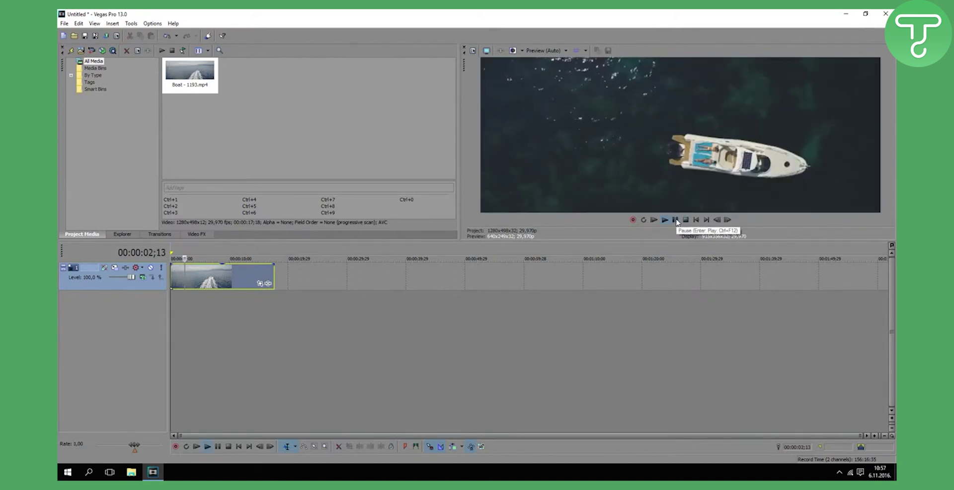
{"action": "left_click", "coordinate": [675, 219]}
{"action": "left_click", "coordinate": [173, 255]}
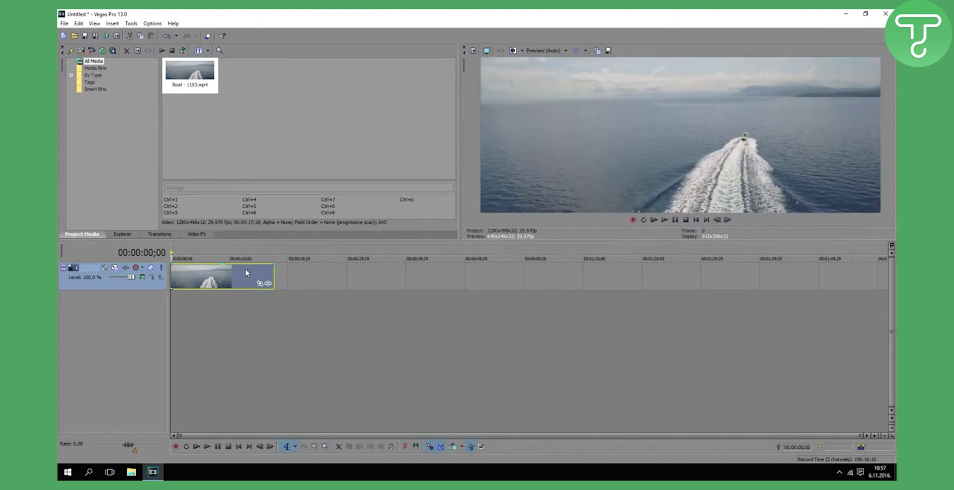
Drag Magic Bullet Looks from Video FX onto the Boat clip and launch its editor
{"action": "left_click", "coordinate": [199, 235]}
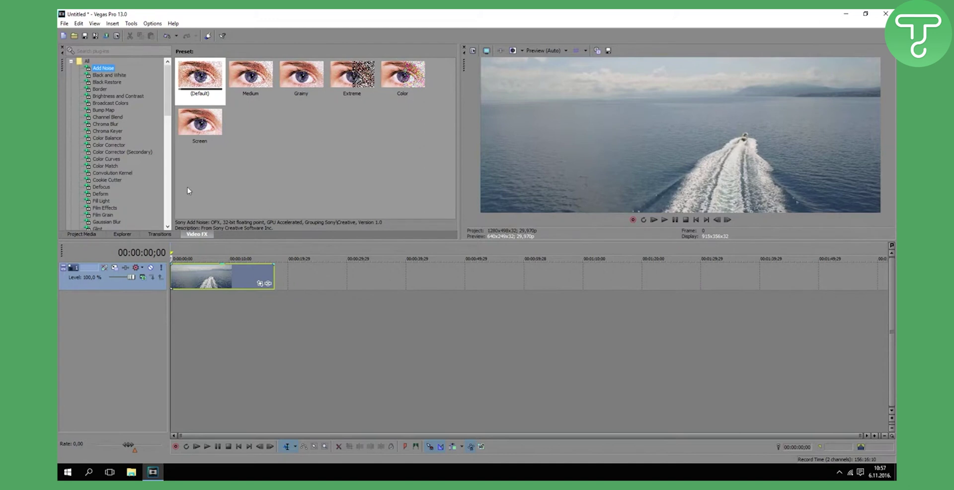
{"action": "scroll", "coordinate": [167, 186], "scroll_direction": "down", "scroll_amount": 2}
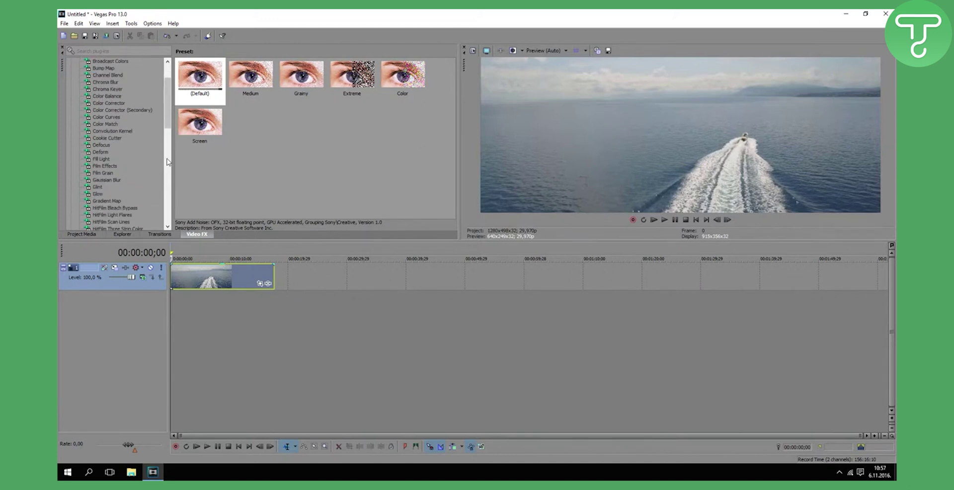
{"action": "left_click_drag", "start_coordinate": [169, 109], "coordinate": [170, 120]}
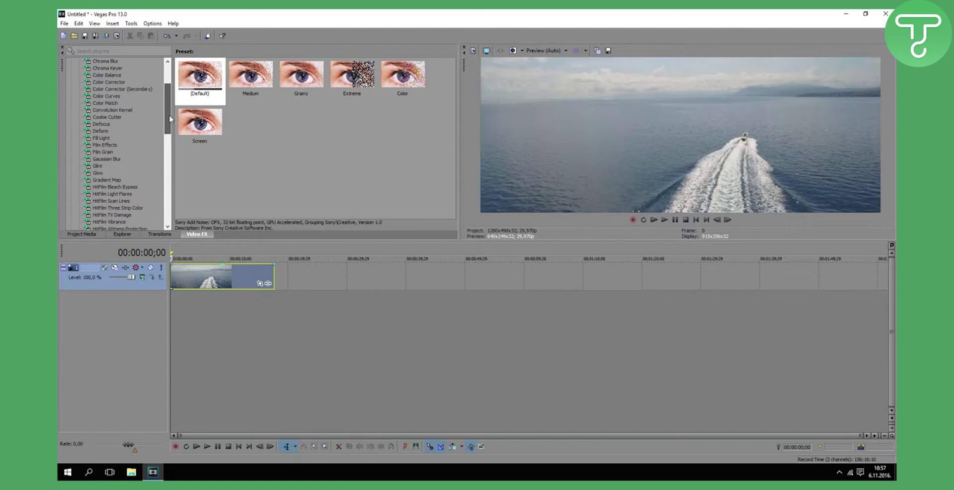
{"action": "scroll", "coordinate": [170, 118], "scroll_direction": "down", "scroll_amount": 2}
{"action": "scroll", "coordinate": [153, 137], "scroll_direction": "down", "scroll_amount": 1}
{"action": "scroll", "coordinate": [151, 133], "scroll_direction": "down", "scroll_amount": 2}
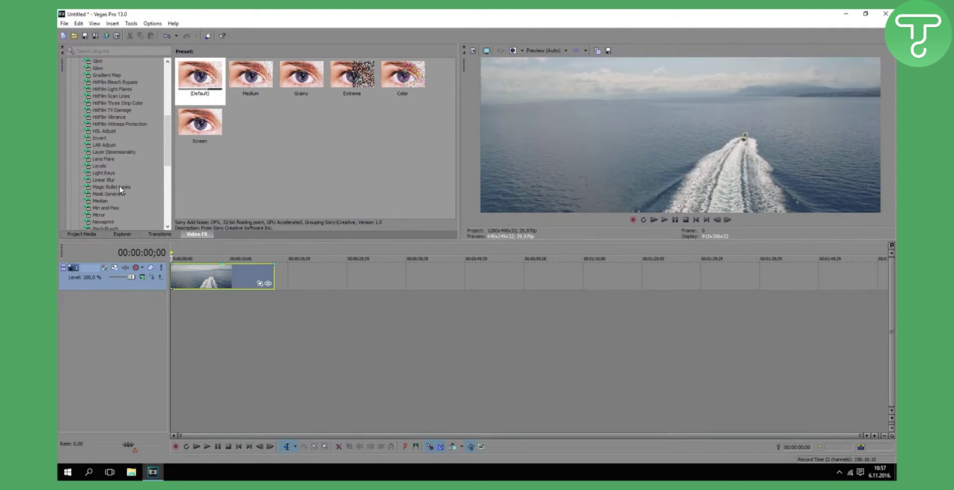
{"action": "mouse_move", "coordinate": [120, 189]}
{"action": "left_mouse_down"}
{"action": "mouse_move", "coordinate": [204, 243]}
{"action": "mouse_move", "coordinate": [174, 243]}
{"action": "mouse_move", "coordinate": [118, 187]}
{"action": "left_mouse_up"}
{"action": "left_click_drag", "start_coordinate": [213, 106], "coordinate": [171, 275]}
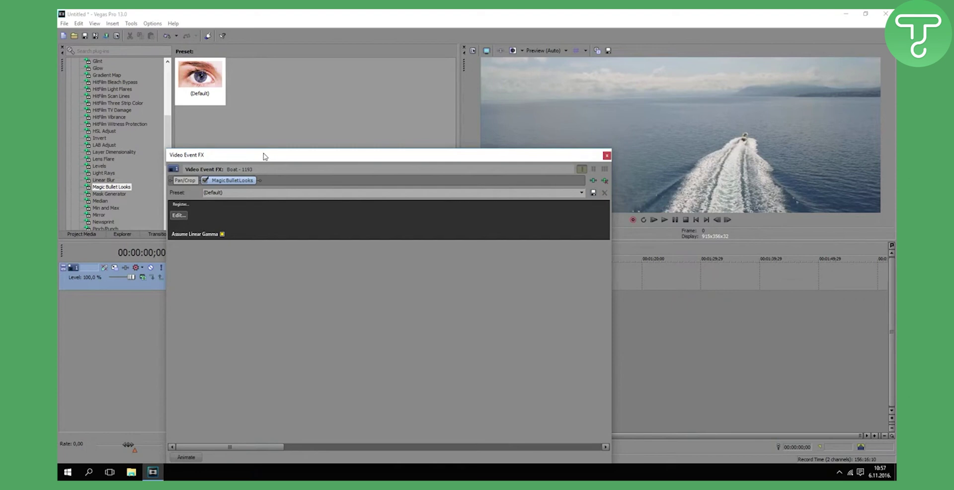
{"action": "left_click_drag", "start_coordinate": [262, 155], "coordinate": [276, 127]}
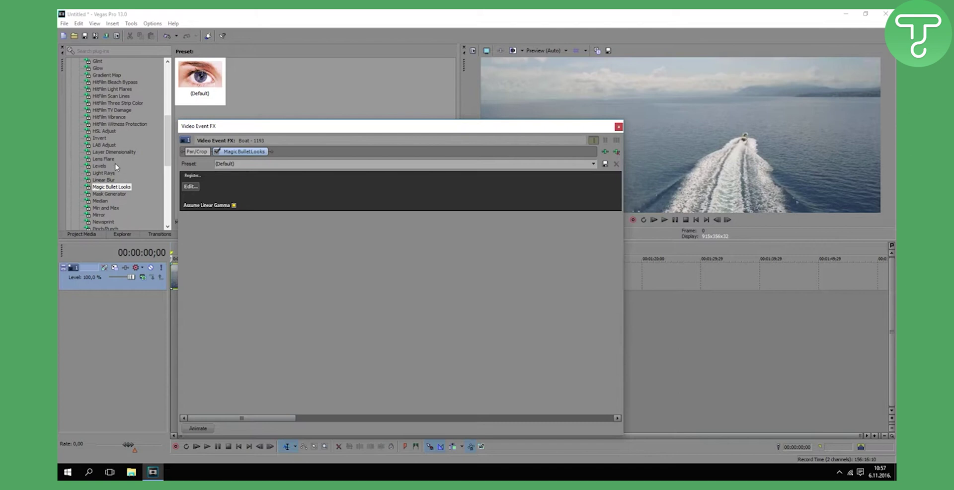
{"action": "left_click", "coordinate": [191, 187]}
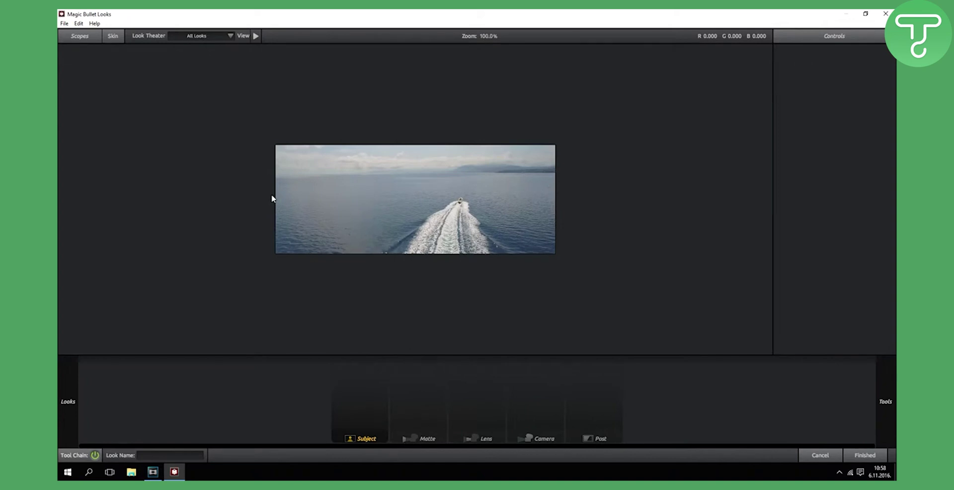
Preview the Indie look, then apply the Cinematic Blockbuster look to the footage
{"action": "mouse_move", "coordinate": [58, 64]}
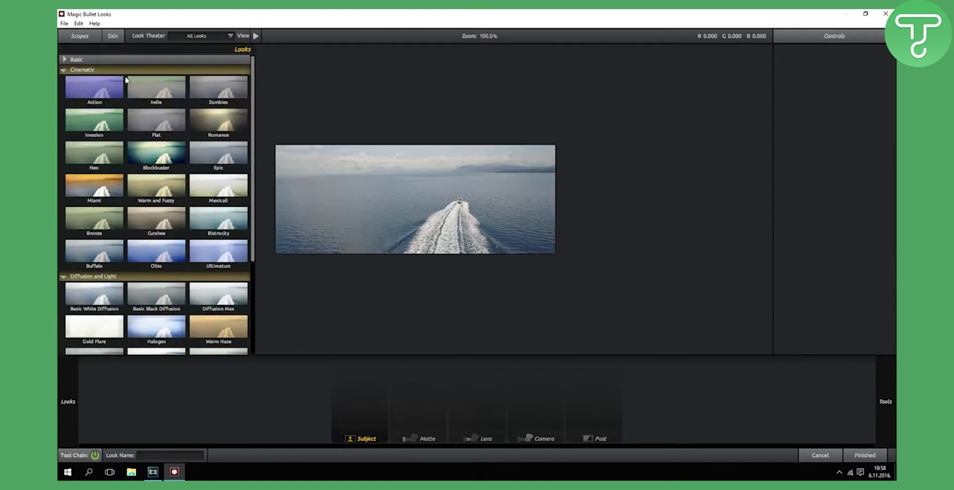
{"action": "left_click", "coordinate": [156, 87]}
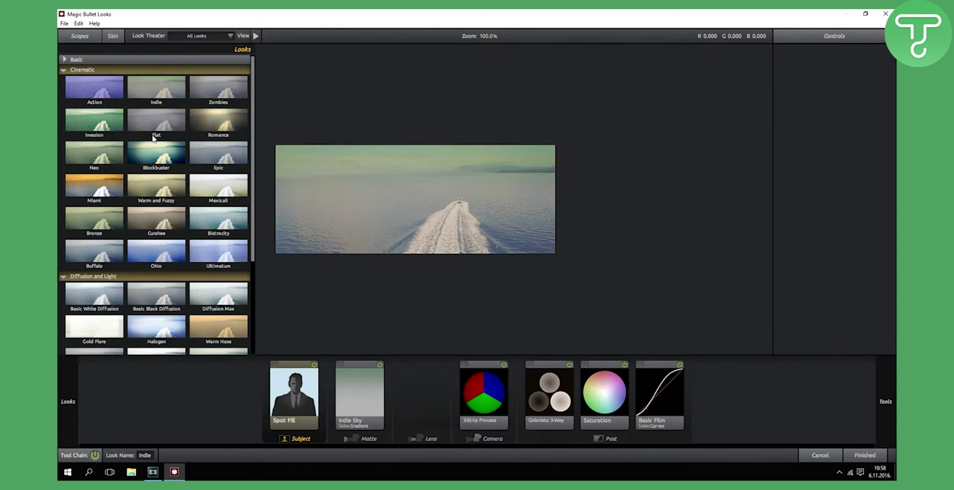
{"action": "left_click", "coordinate": [153, 161]}
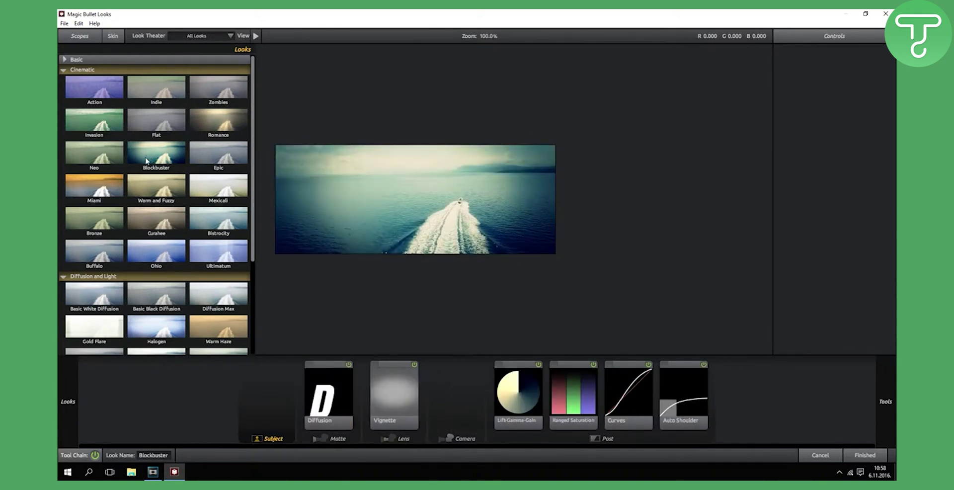
Browse the Monochromatic, Stylized and People look categories without changing the look
{"action": "scroll", "coordinate": [145, 162], "scroll_direction": "down", "scroll_amount": 5}
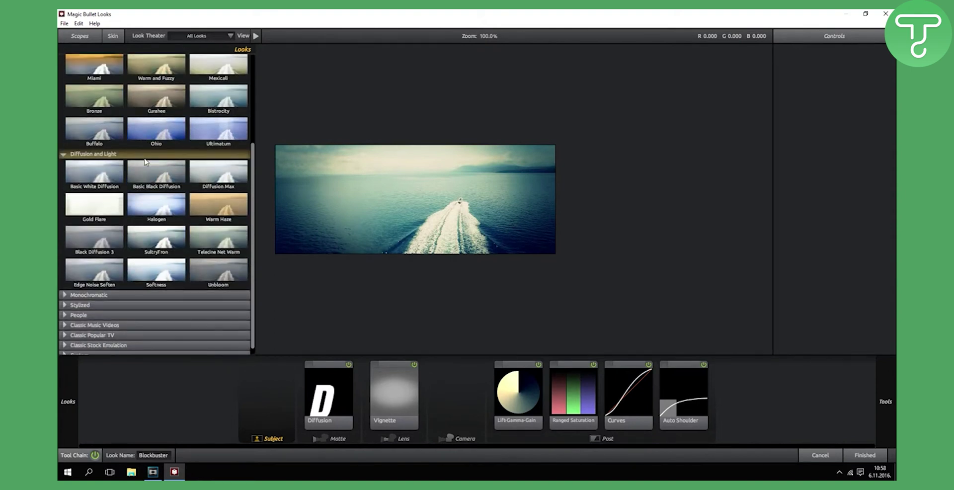
{"action": "scroll", "coordinate": [146, 162], "scroll_direction": "down", "scroll_amount": 1}
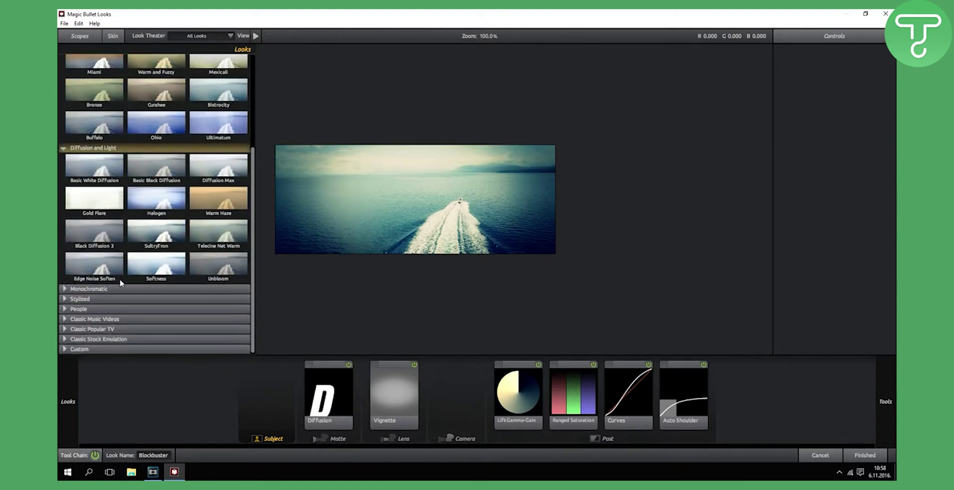
{"action": "left_click", "coordinate": [68, 289]}
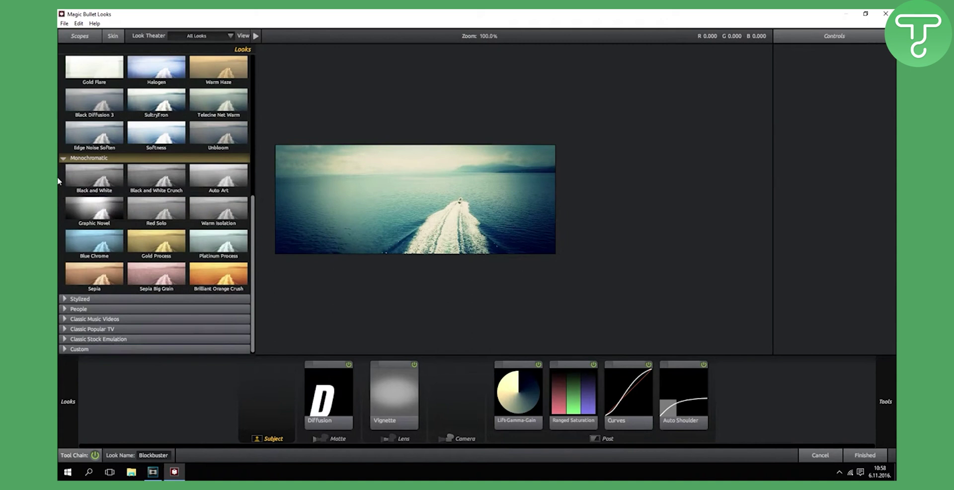
{"action": "left_click", "coordinate": [63, 158]}
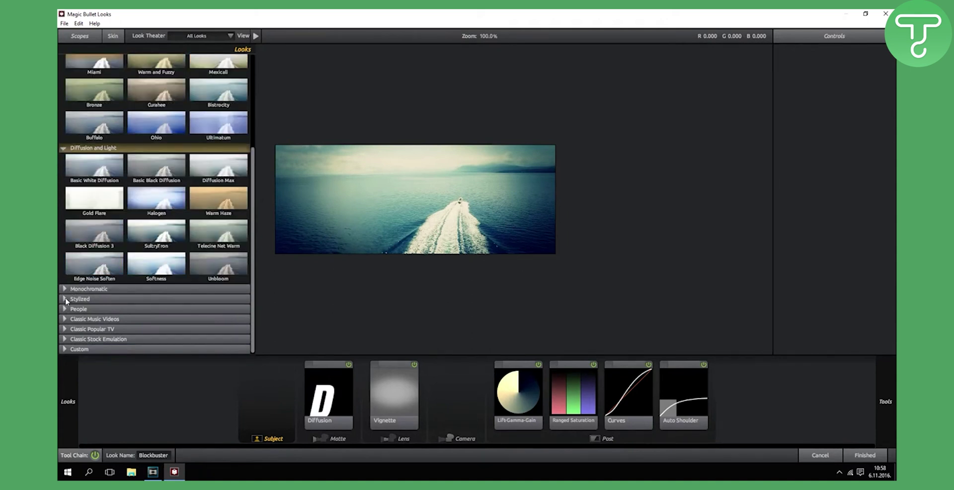
{"action": "left_click", "coordinate": [66, 299]}
{"action": "left_click", "coordinate": [62, 265]}
{"action": "left_click", "coordinate": [65, 309]}
{"action": "scroll", "coordinate": [157, 268], "scroll_direction": "down", "scroll_amount": 1}
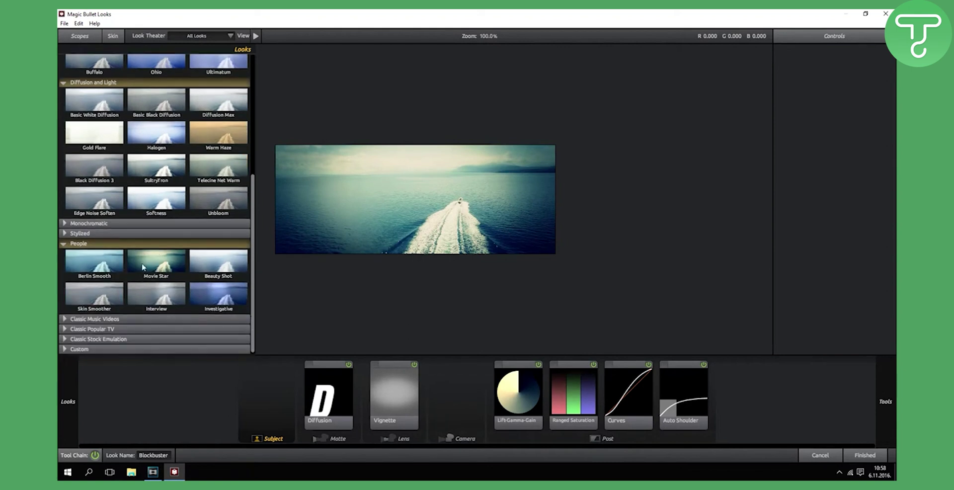
{"action": "left_click", "coordinate": [64, 245]}
{"action": "scroll", "coordinate": [108, 245], "scroll_direction": "up", "scroll_amount": 1}
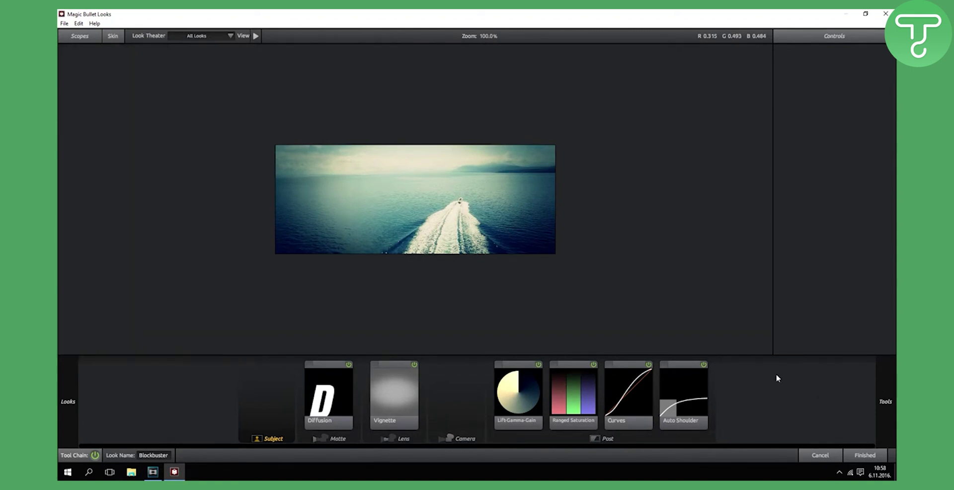
Accept the Blockbuster grade, close the Video Event FX window and play the graded clip
{"action": "left_click", "coordinate": [867, 457]}
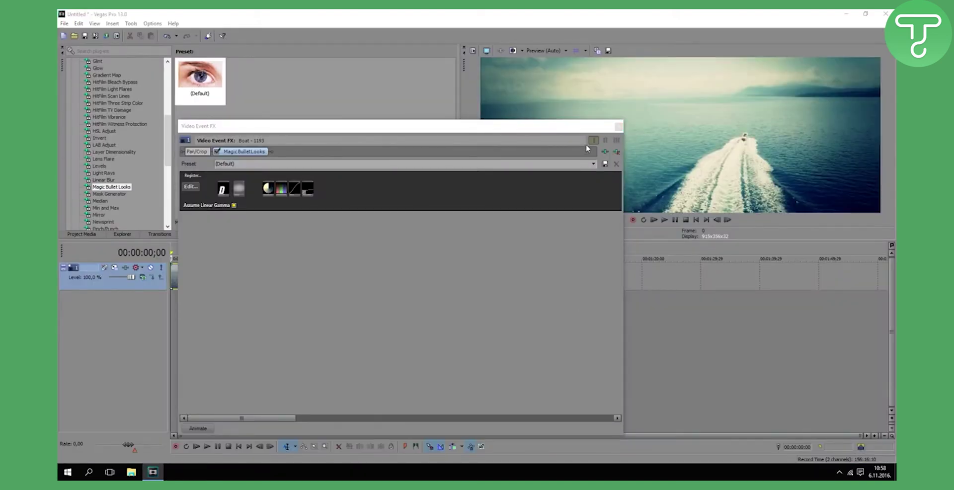
{"action": "left_click", "coordinate": [619, 126]}
{"action": "left_click", "coordinate": [664, 219]}
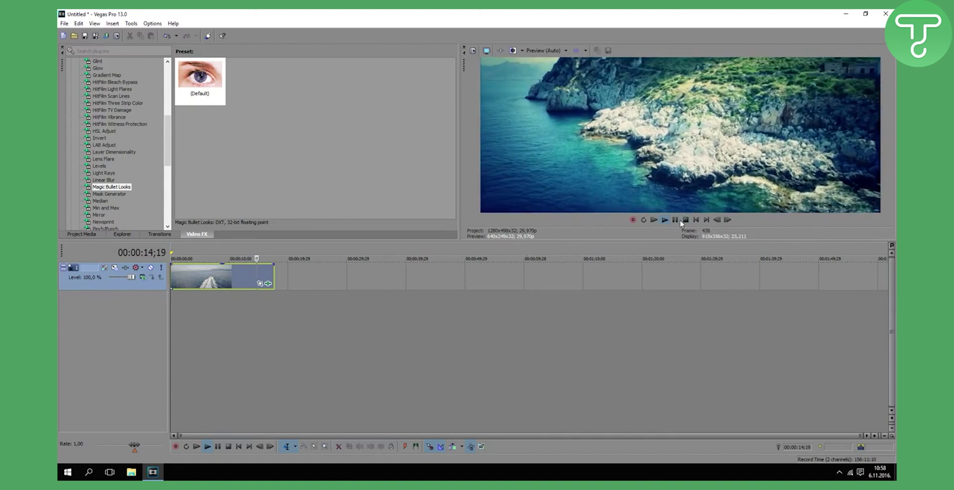
Stop playback at the start and add a second Magic Bullet Looks effect, opening its editor
{"action": "left_click", "coordinate": [676, 221]}
{"action": "left_click", "coordinate": [174, 254]}
{"action": "left_click_drag", "start_coordinate": [125, 188], "coordinate": [189, 269]}
{"action": "left_click", "coordinate": [196, 187]}
Browse the Diffusion and Light, Classic Music Videos and People looks, then finish without choosing one
{"action": "mouse_move", "coordinate": [58, 64]}
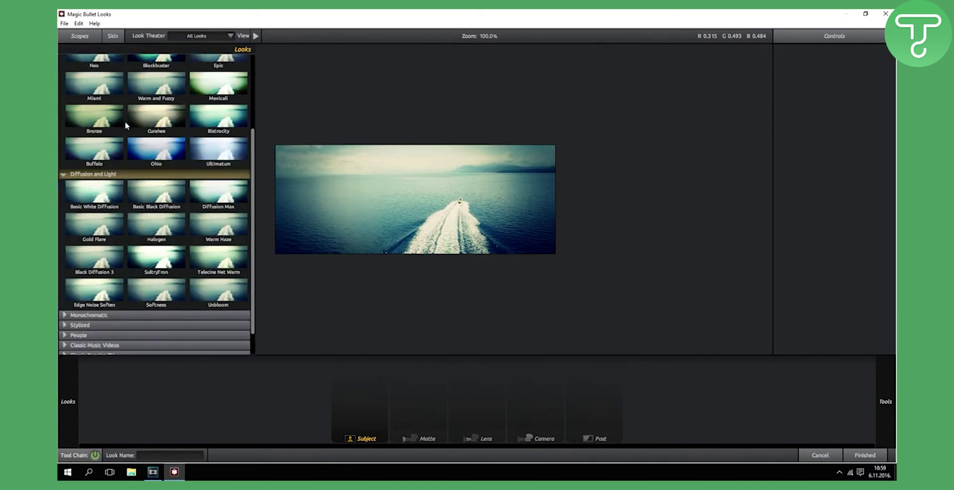
{"action": "scroll", "coordinate": [124, 122], "scroll_direction": "down", "scroll_amount": 1}
{"action": "left_click", "coordinate": [64, 148]}
{"action": "left_click", "coordinate": [64, 317]}
{"action": "scroll", "coordinate": [133, 262], "scroll_direction": "down", "scroll_amount": 5}
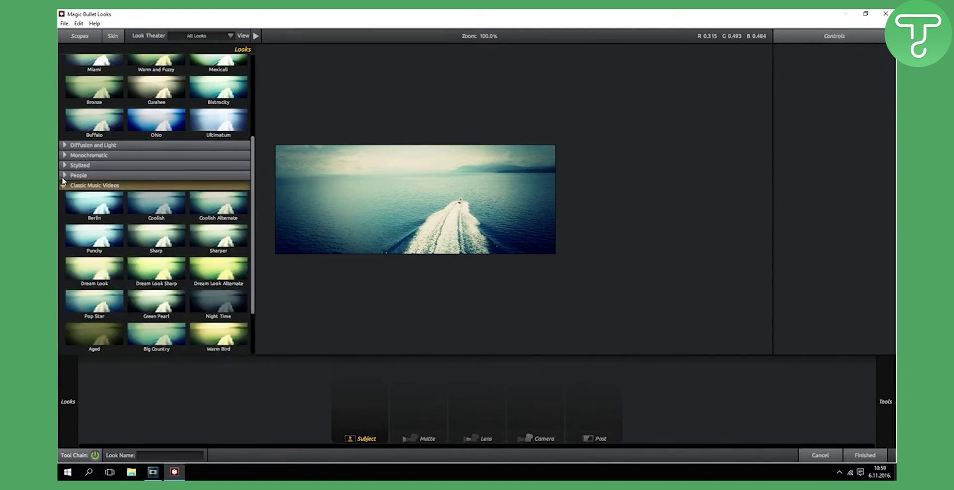
{"action": "left_click", "coordinate": [63, 176]}
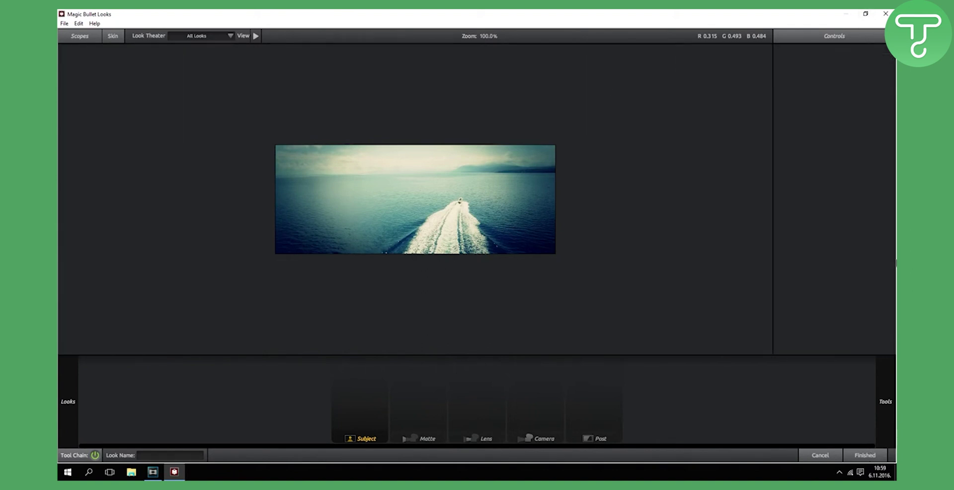
{"action": "mouse_move", "coordinate": [895, 263]}
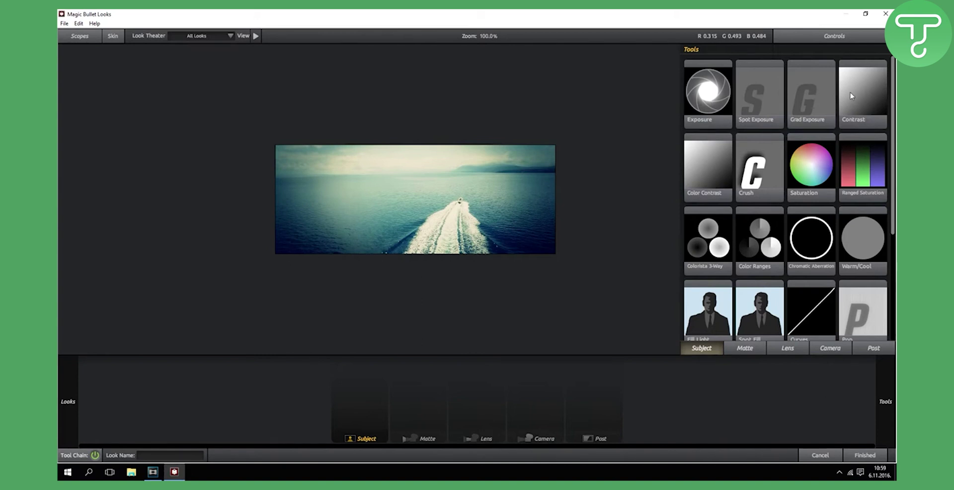
{"action": "scroll", "coordinate": [758, 185], "scroll_direction": "down", "scroll_amount": 1}
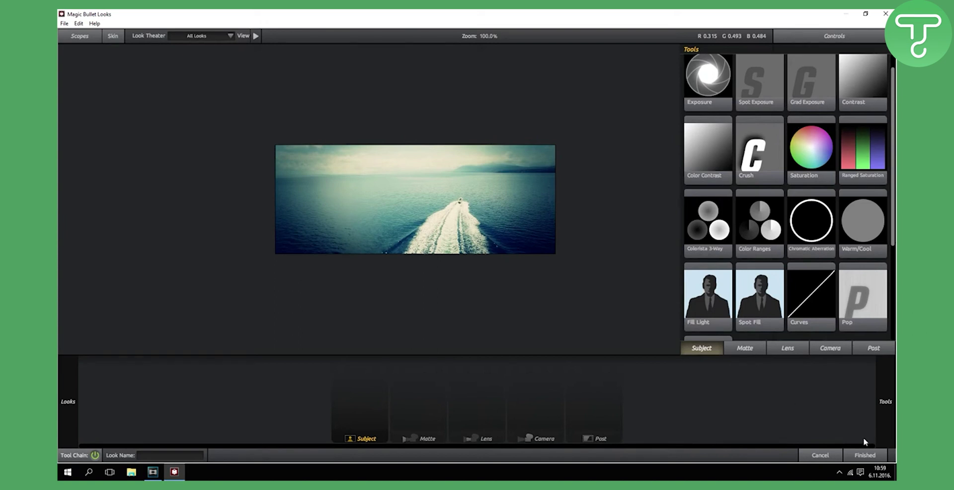
{"action": "left_click", "coordinate": [866, 455]}
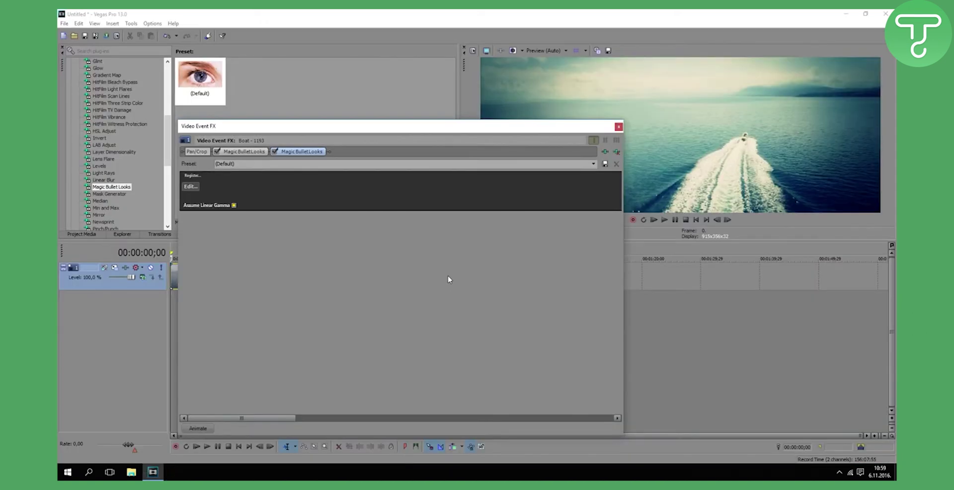